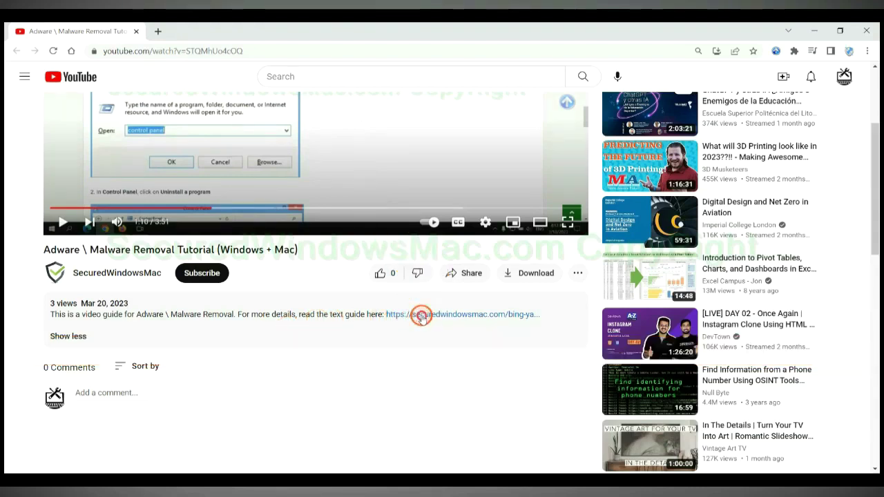
Step: Open the SecuredWindowsMac.com Bing/Yahoo Redirect removal guide from the video description link
click(421, 315)
mouse_move(397, 254)
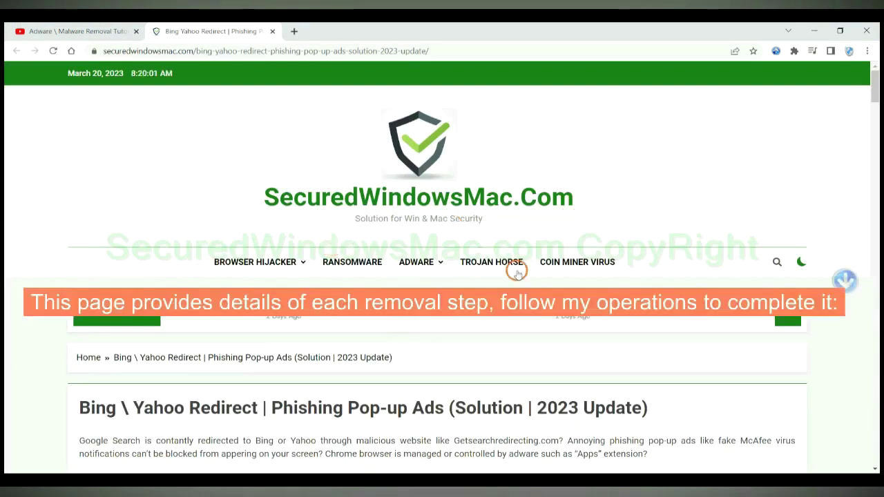
Step: Scroll down to the Instant Automatic Removal section and briefly highlight its heading
scroll(515, 269, down, 10)
scroll(480, 307, down, 5)
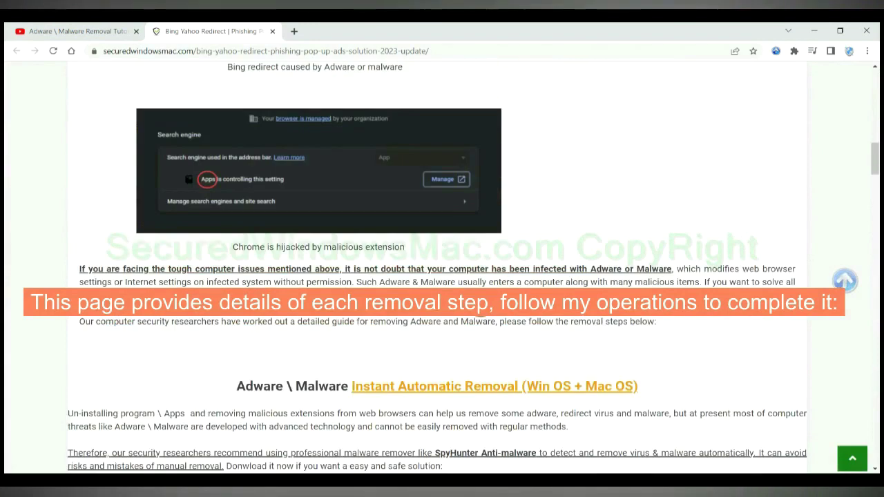
scroll(481, 307, down, 1)
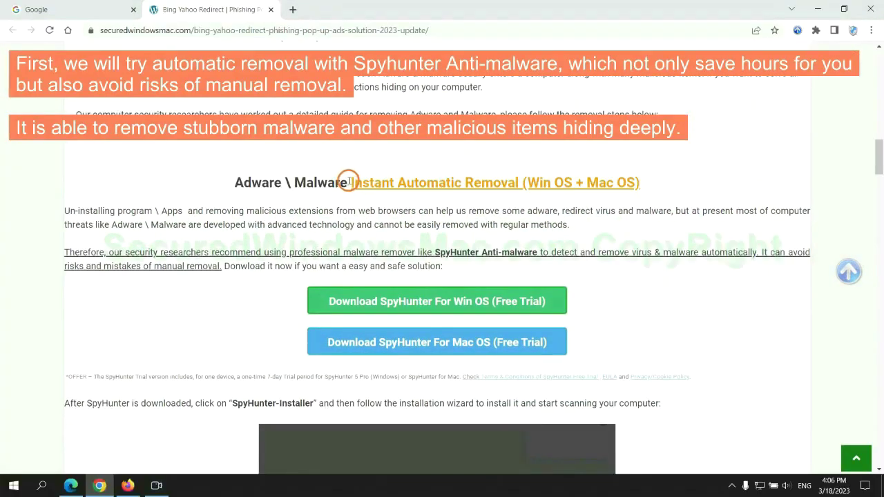
drag(350, 183, 517, 182)
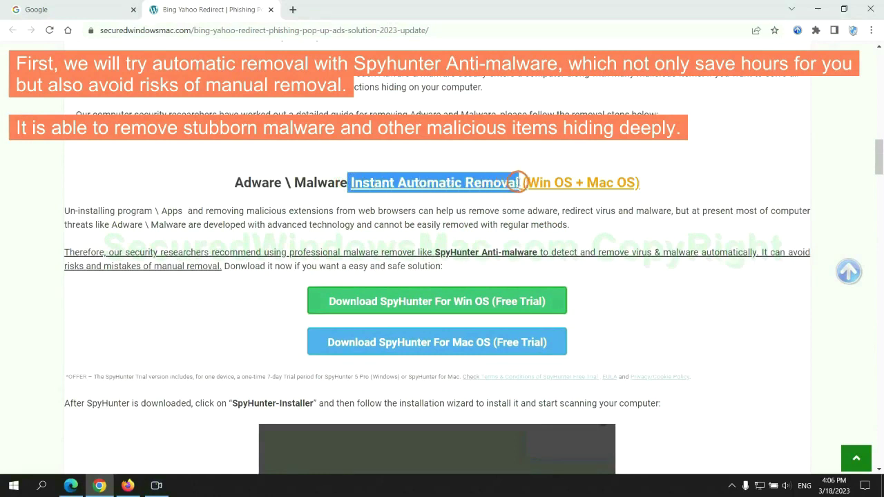
click(440, 155)
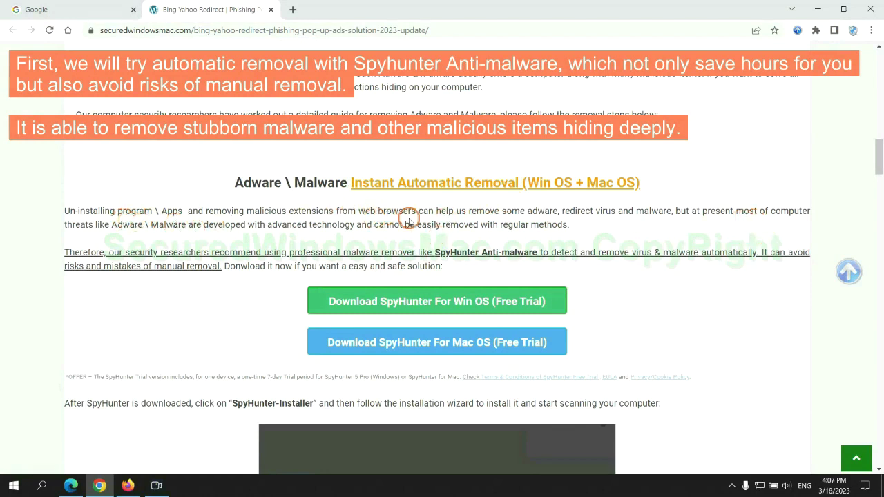
Step: Download the SpyHunter for Win OS free trial, keep the flagged file, and run the installer
scroll(440, 245, down, 1)
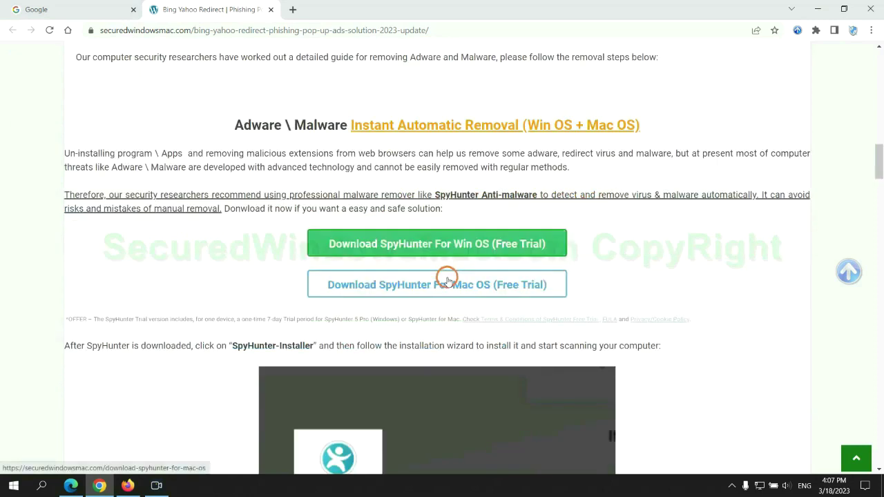
scroll(445, 278, down, 1)
scroll(439, 259, down, 1)
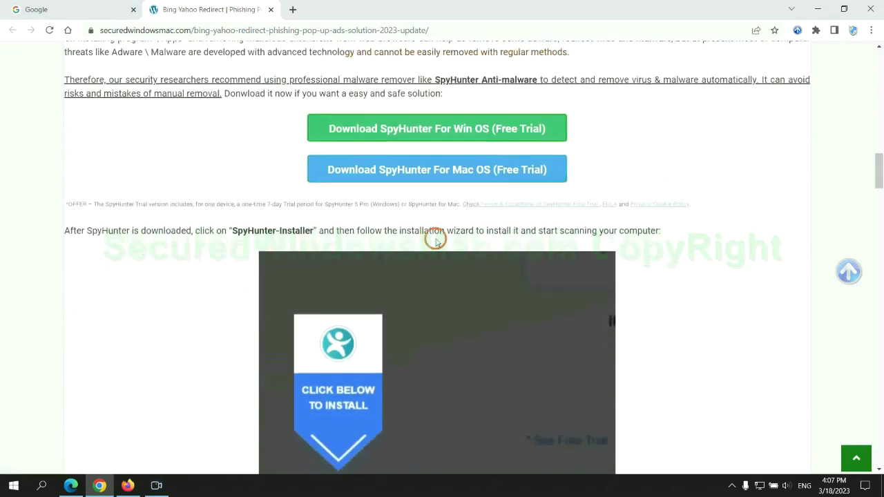
click(447, 134)
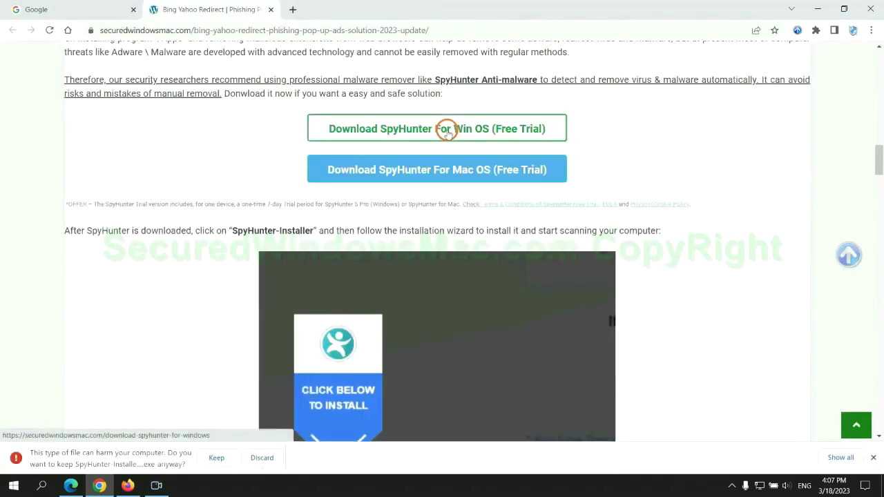
click(214, 459)
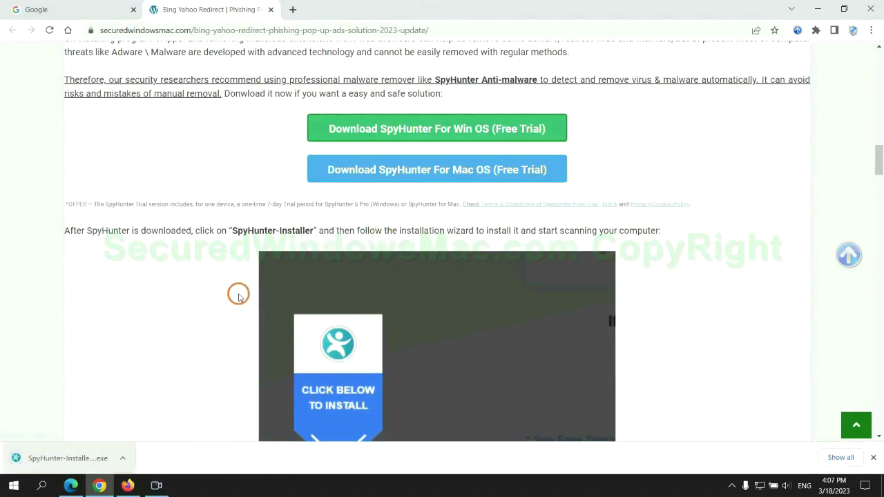
click(84, 458)
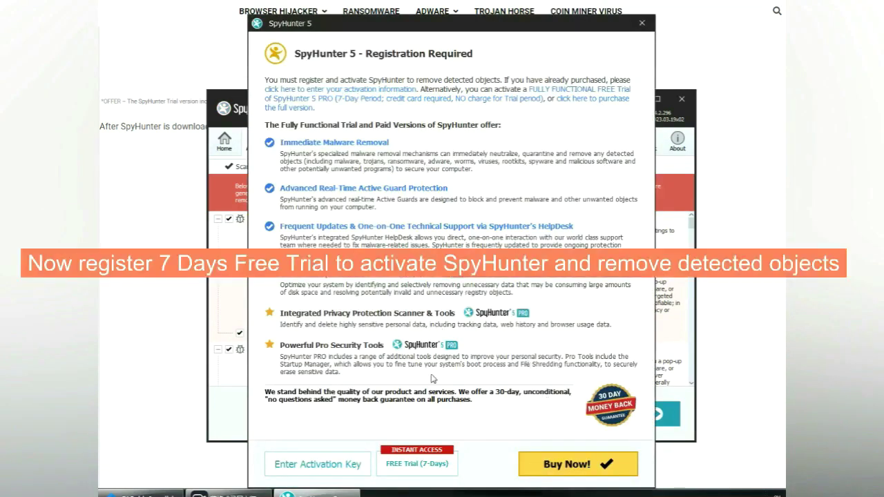
Step: Choose FREE Trial (7-Days) in SpyHunter 5's Registration Required window
click(417, 465)
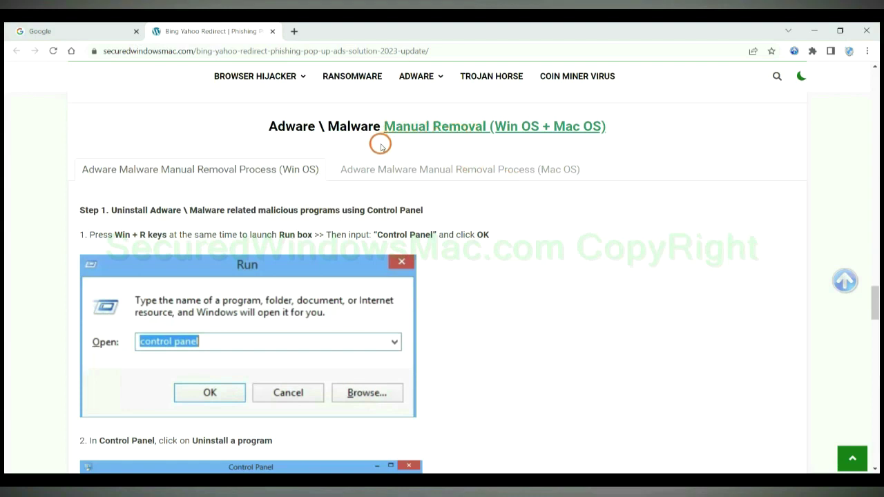
Step: Highlight the Win OS and Mac OS labels and view the Mac OS manual removal steps
drag(495, 128, 538, 127)
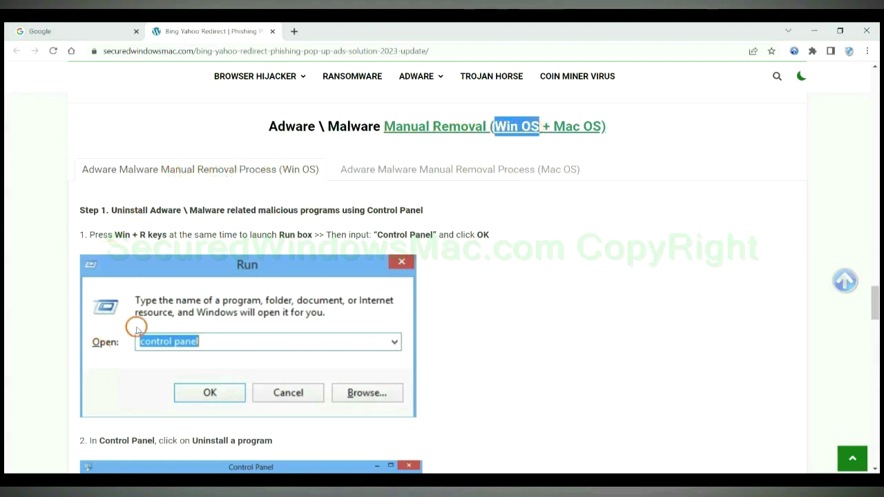
drag(553, 127, 603, 126)
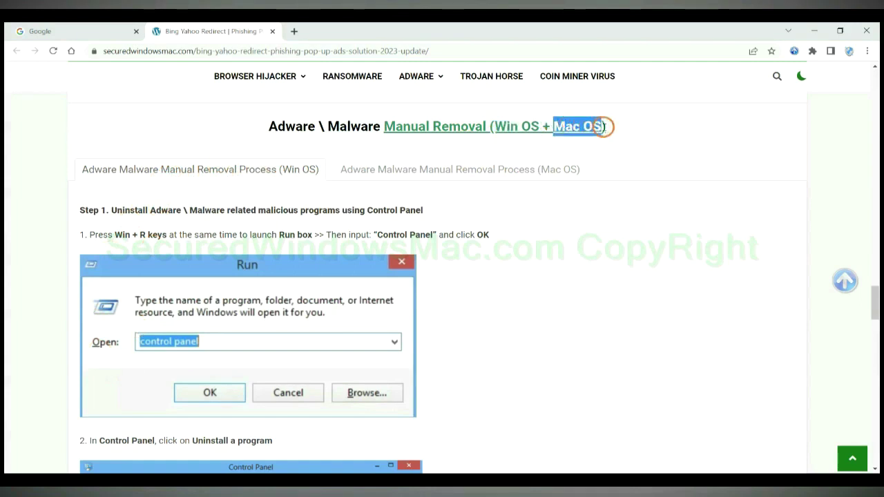
click(452, 168)
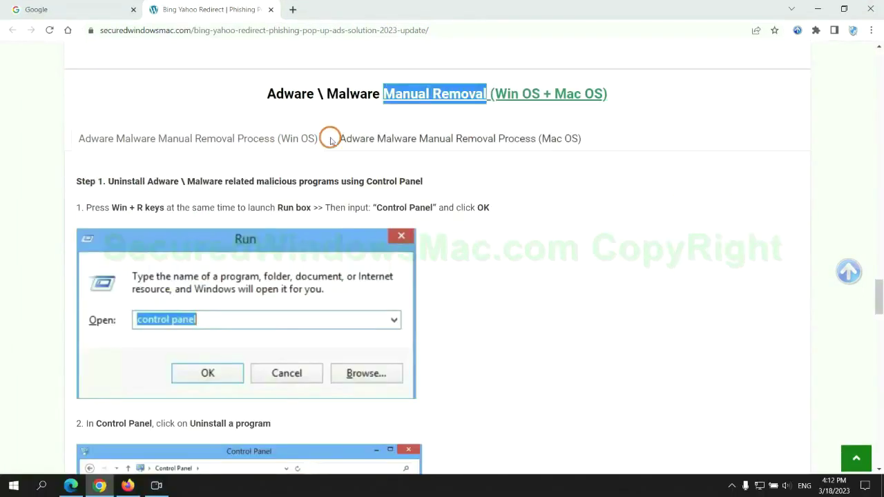
Step: Scroll to Win OS Step 1 on uninstalling programs via Control Panel and highlight its heading
scroll(327, 241, up, 2)
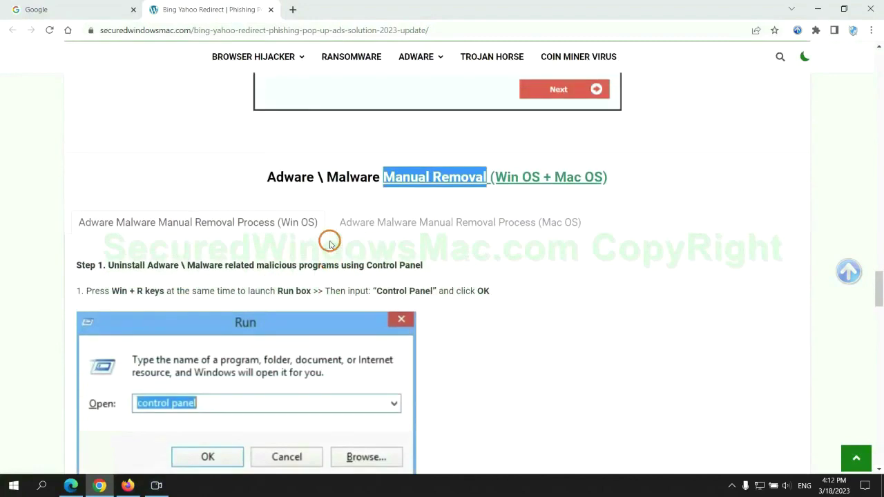
scroll(304, 235, up, 1)
scroll(234, 180, down, 3)
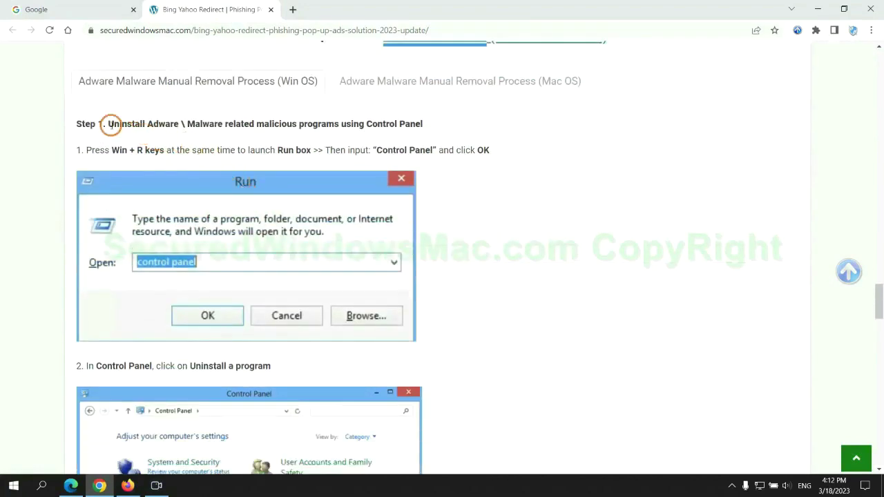
drag(109, 126, 339, 127)
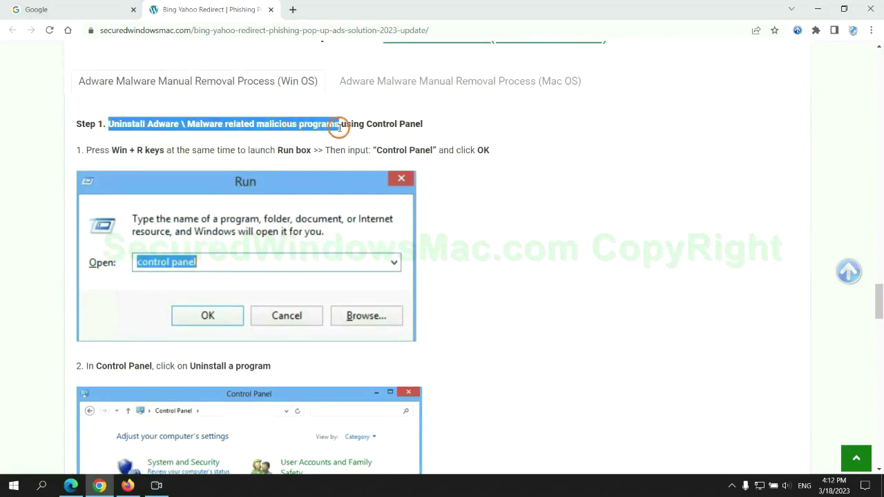
click(588, 182)
scroll(556, 181, down, 2)
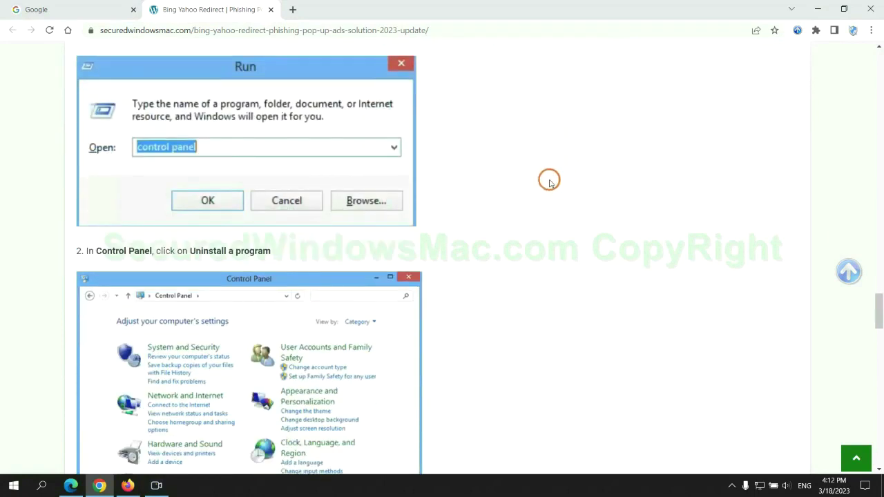
Step: Launch Control Panel via Run with 'control panel', list installed programs, and right-click Lantern for Uninstall/Change
key(super+r)
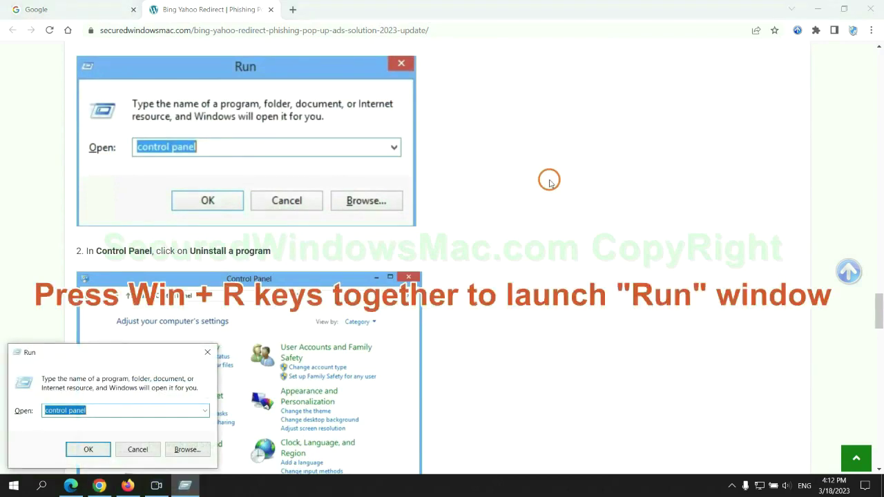
text(control)
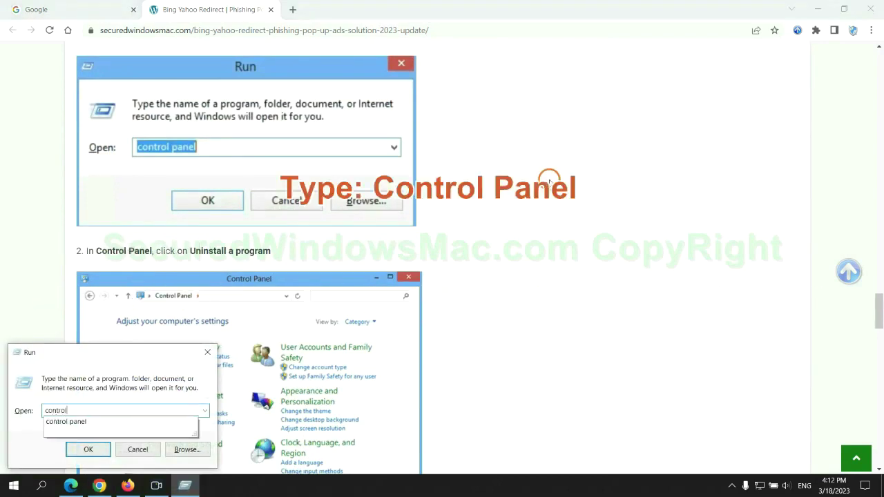
text( panel)
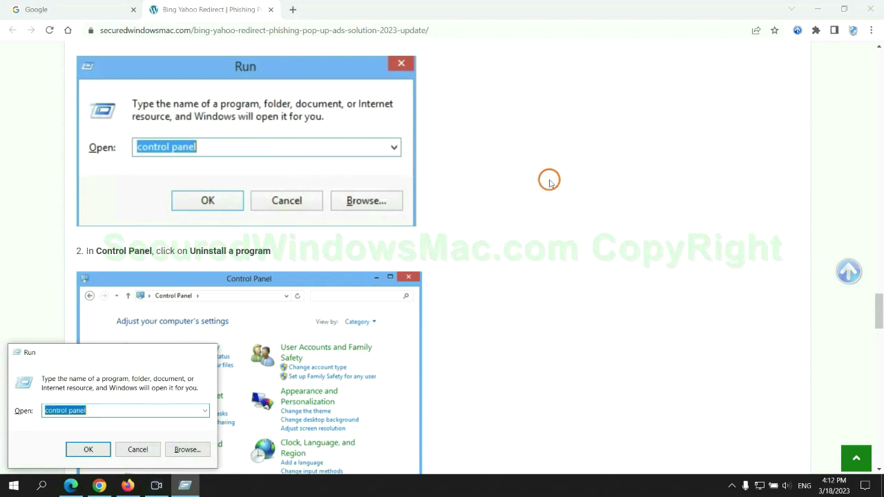
key(Return)
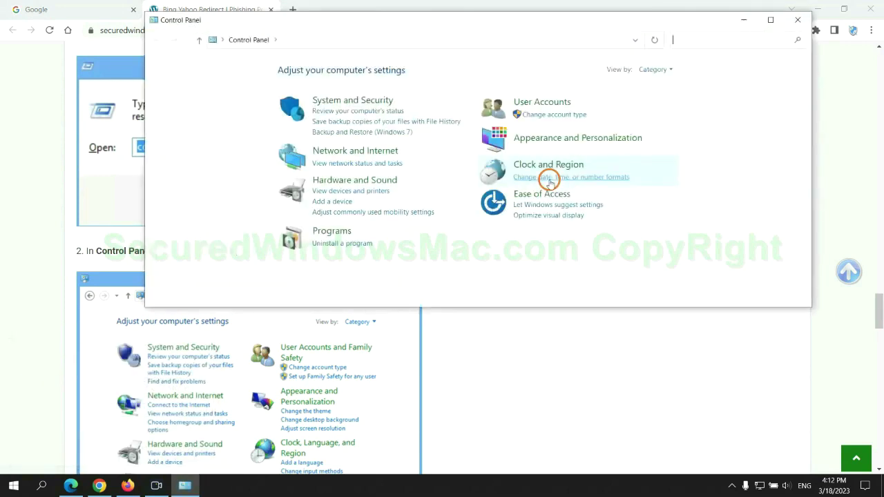
click(349, 244)
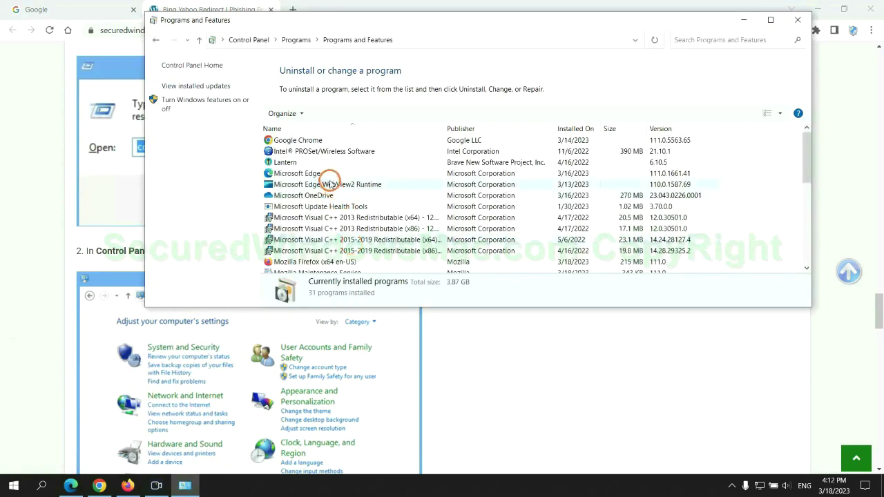
click(287, 163)
right_click(306, 168)
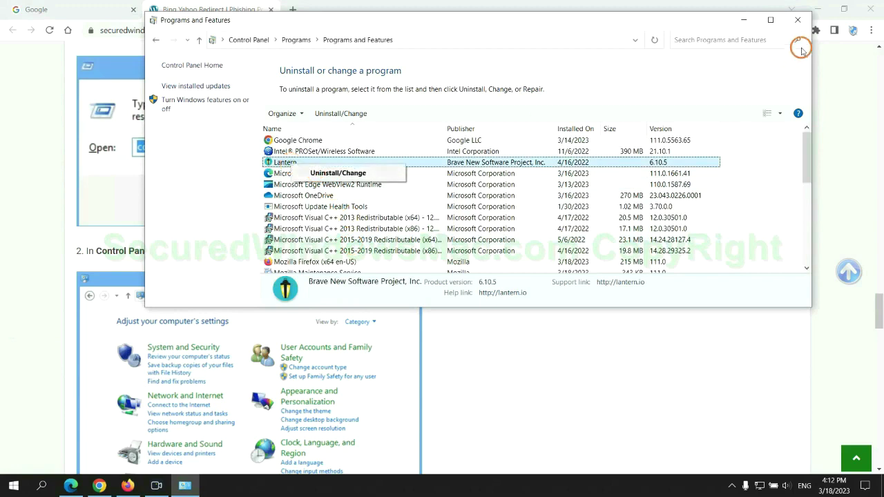
click(798, 19)
Step: Scroll to Step 2 and highlight 'malicious extension' in the guide
scroll(260, 295, down, 6)
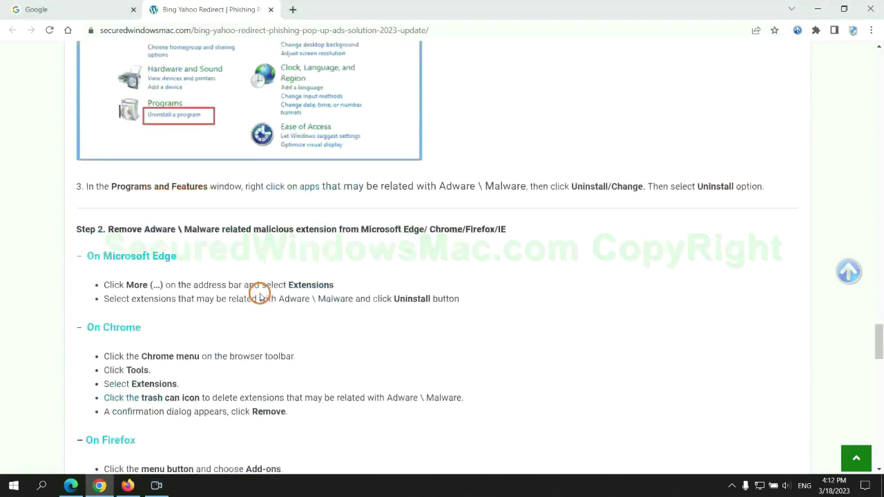
drag(252, 201, 345, 201)
click(352, 219)
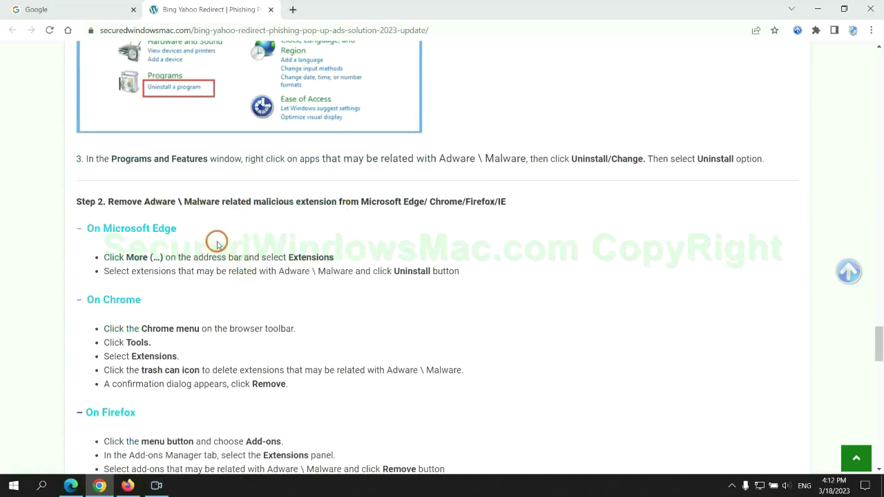
Step: In Edge, remove McAfee WebAdvisor from the extensions management page and close that tab
click(70, 486)
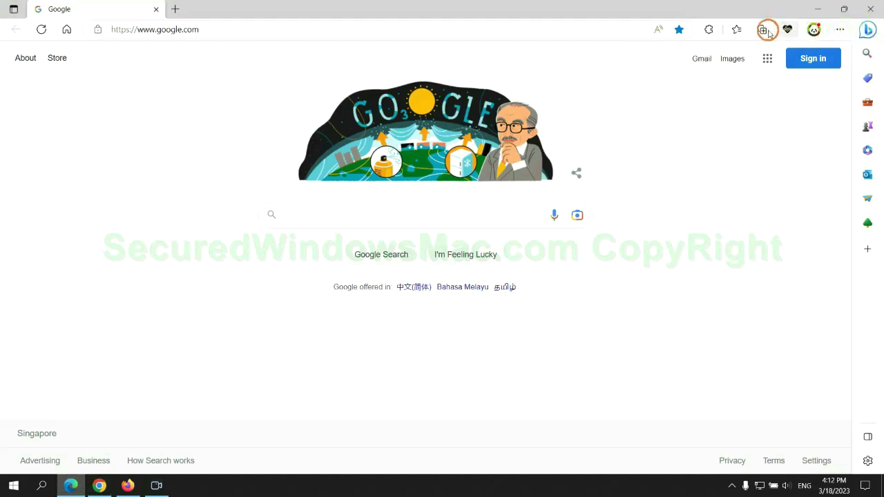
click(732, 32)
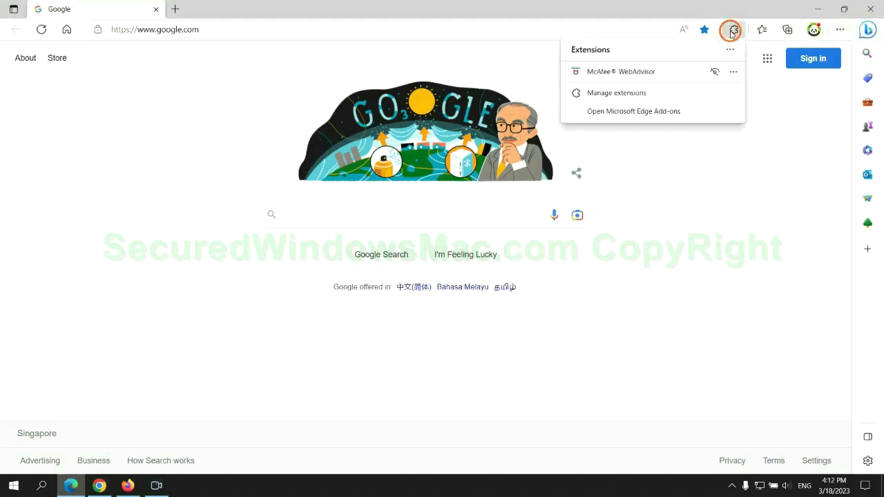
click(612, 92)
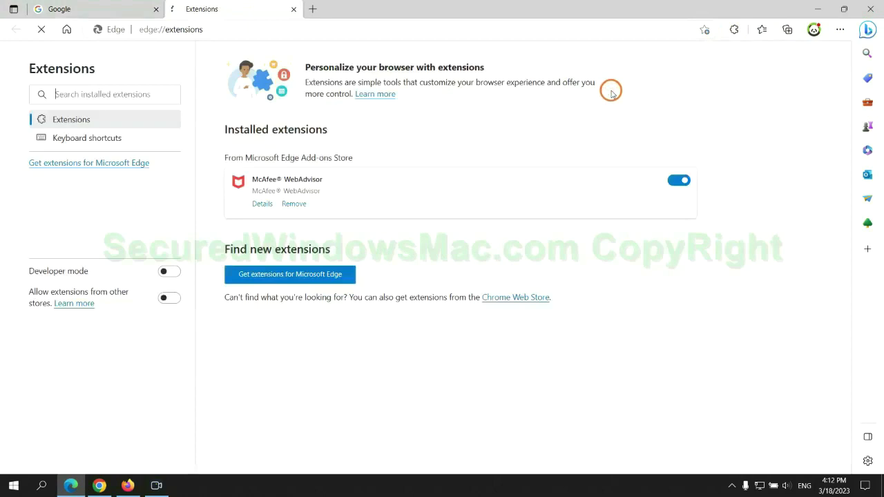
click(293, 204)
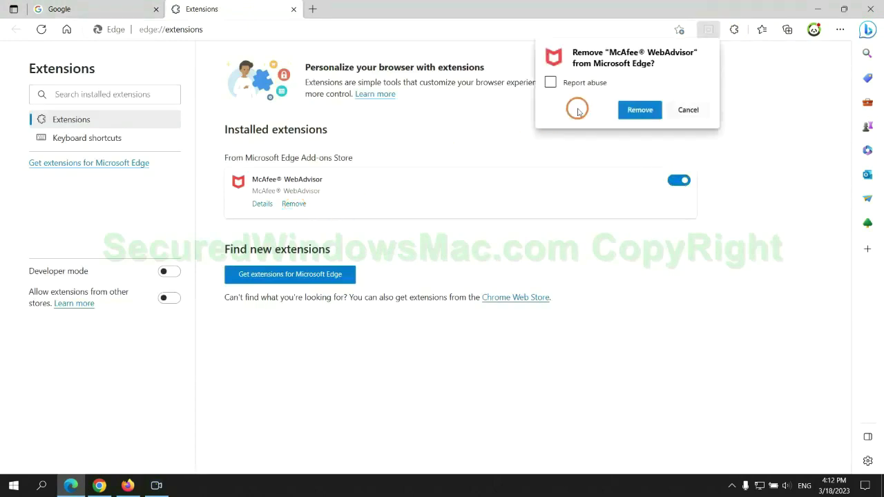
click(637, 109)
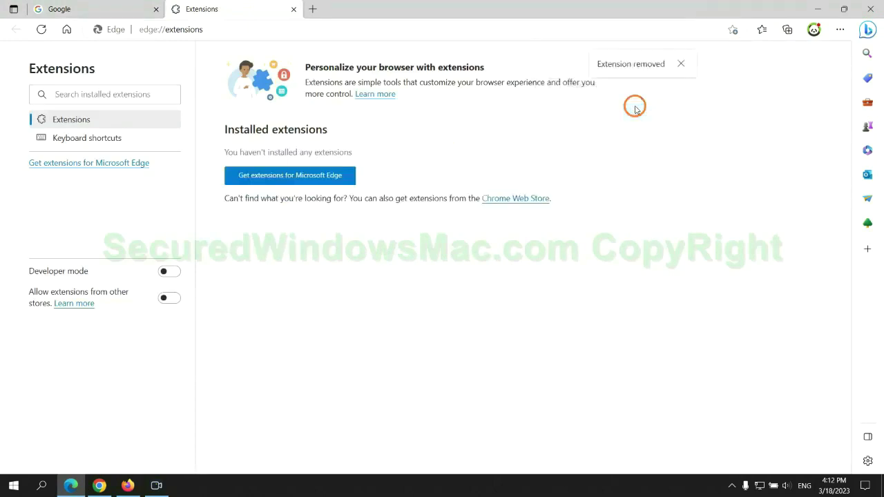
click(294, 10)
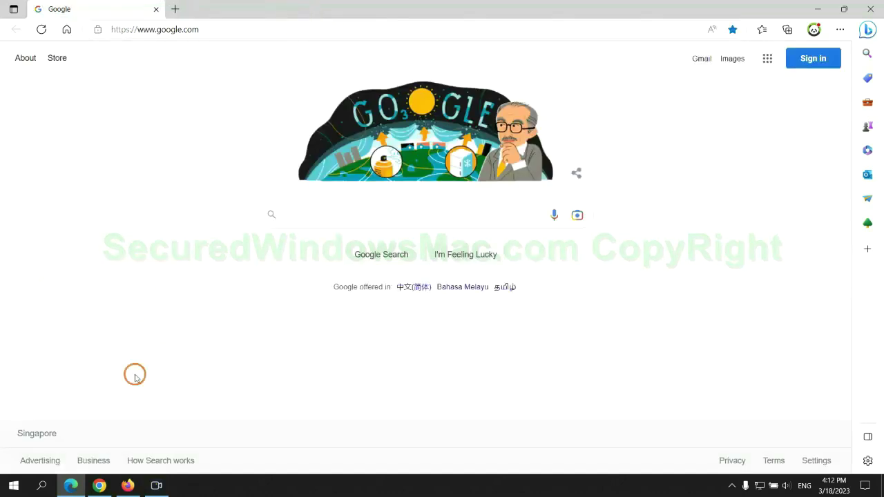
Step: Remove the Ecosia extension from Chrome's extensions page, leaving Scroll To Top, and close its farewell tab
click(108, 487)
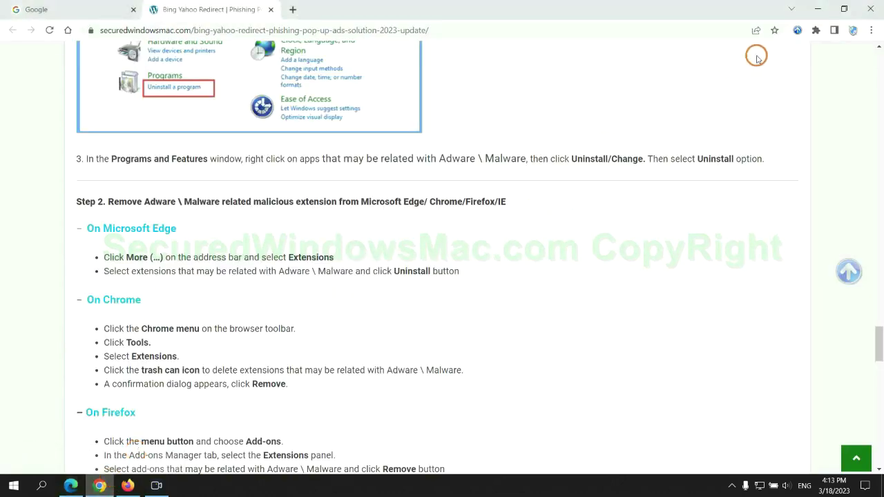
click(816, 30)
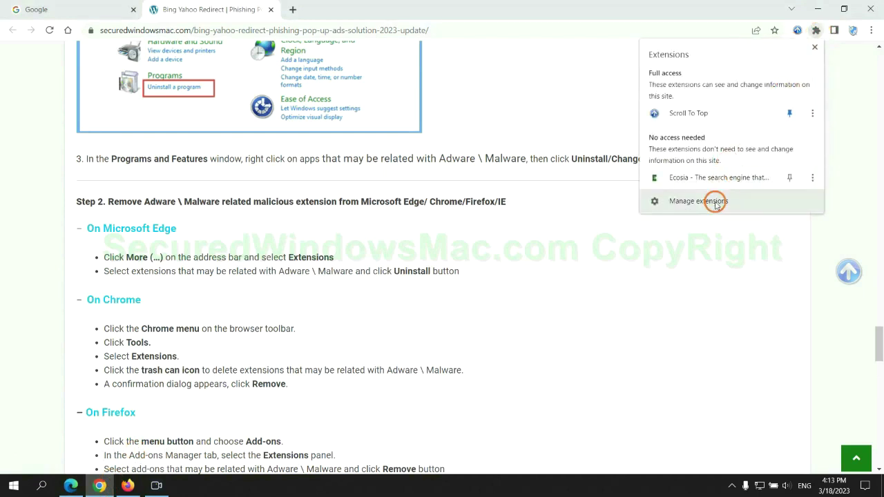
click(699, 201)
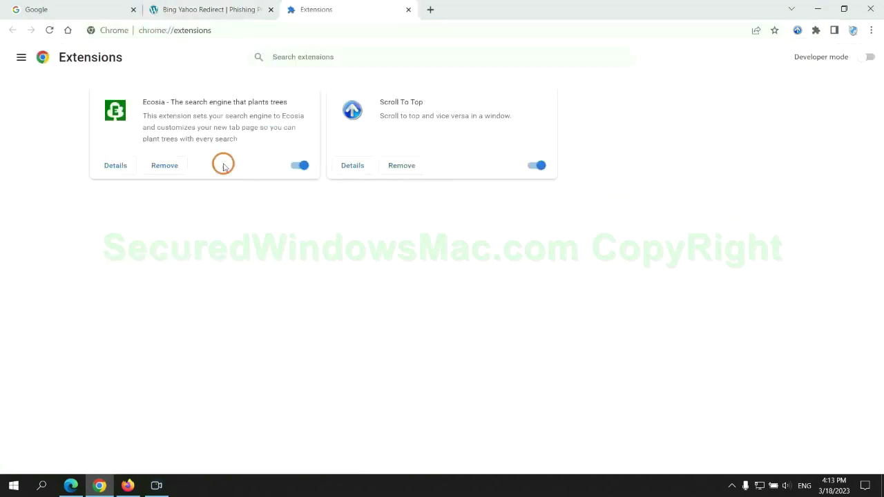
click(166, 165)
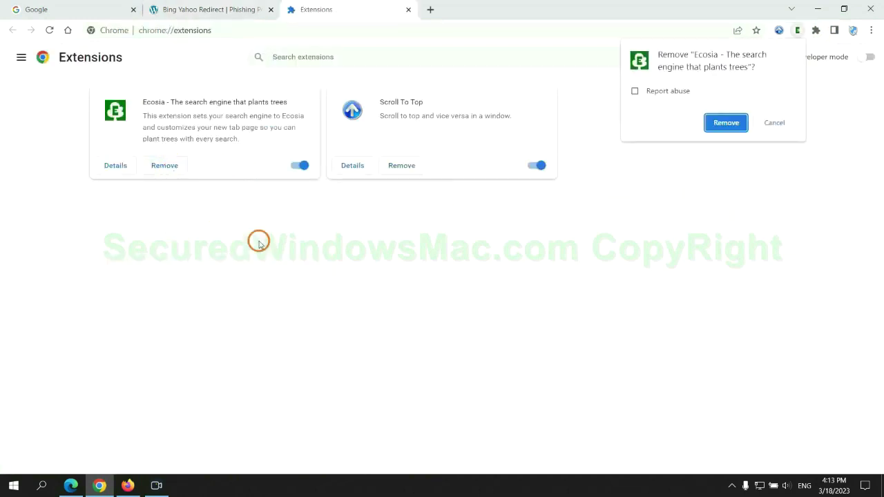
click(726, 122)
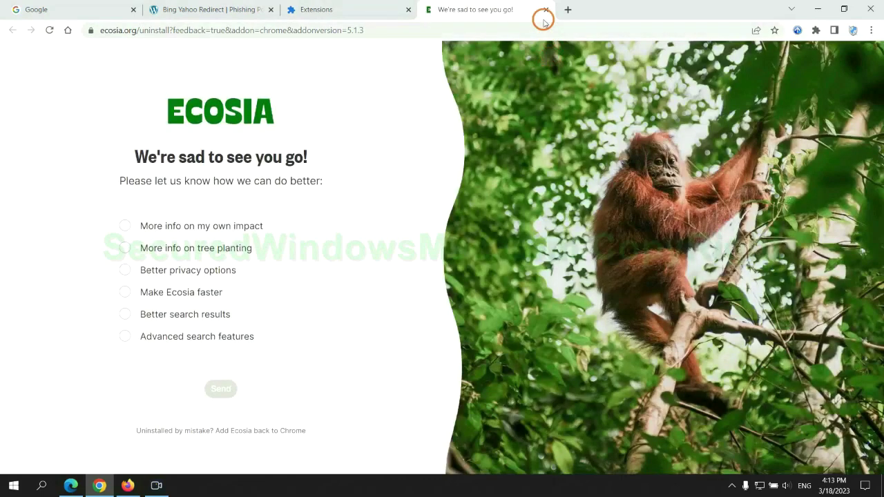
click(545, 10)
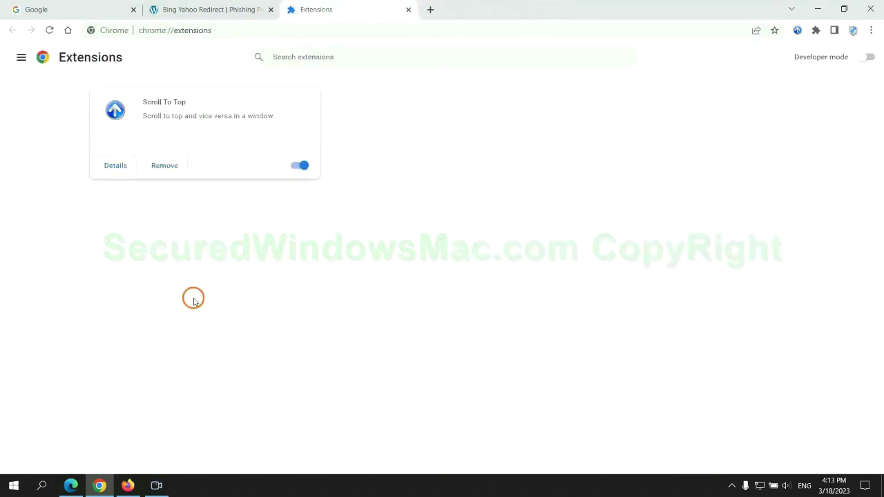
click(128, 484)
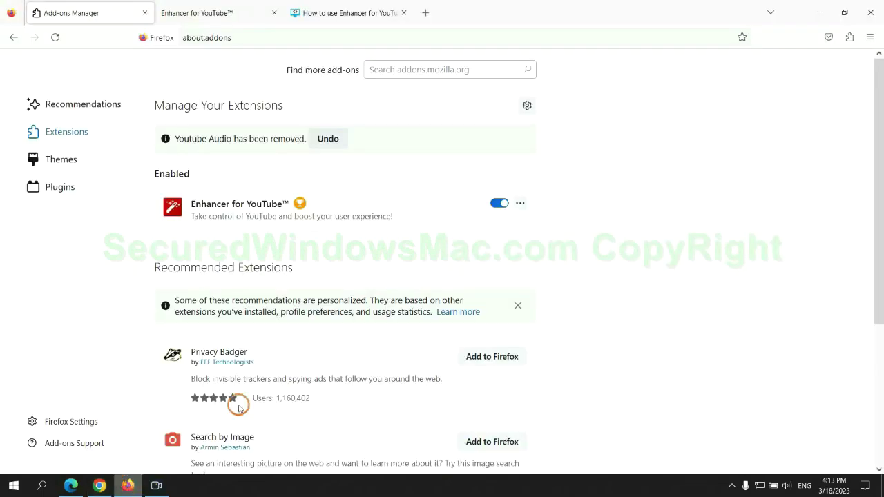
Step: Remove Enhancer for YouTube through Firefox's Add-ons Manager menu and confirm the removal
click(849, 38)
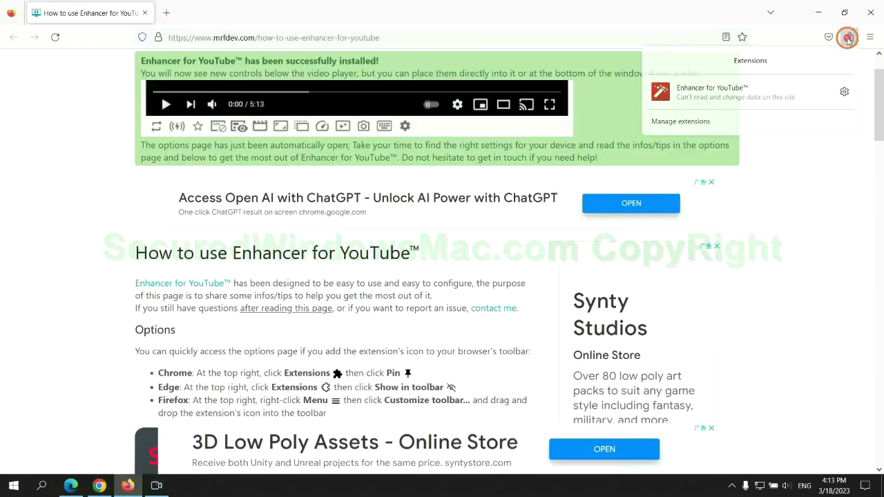
click(764, 117)
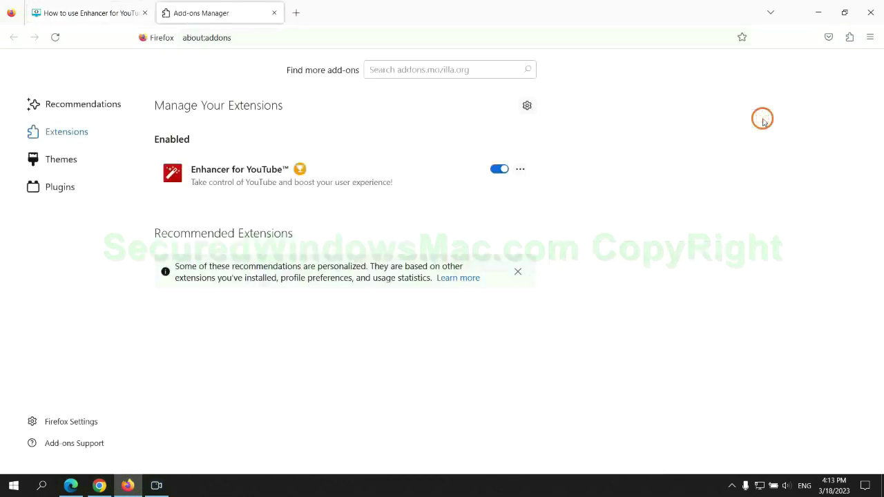
click(520, 168)
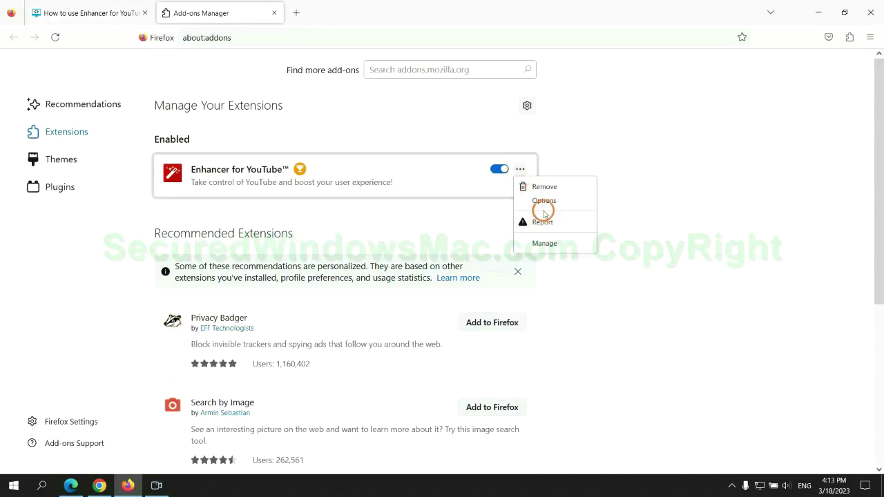
click(544, 187)
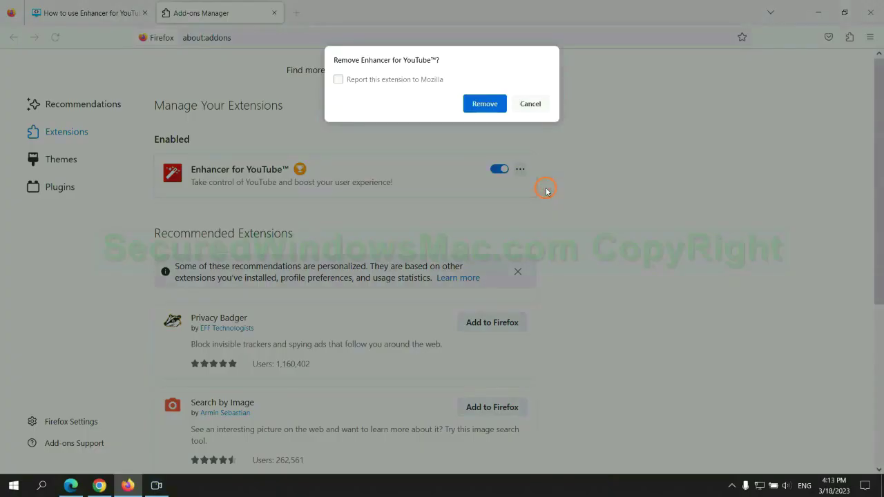
click(487, 105)
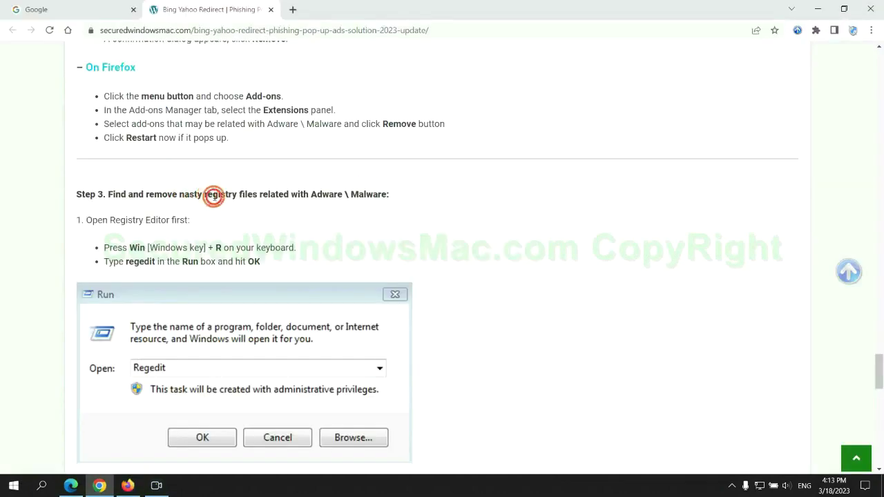
Step: With Step 3's registry instructions in view, launch Registry Editor by running regedit
drag(211, 194, 256, 206)
click(256, 206)
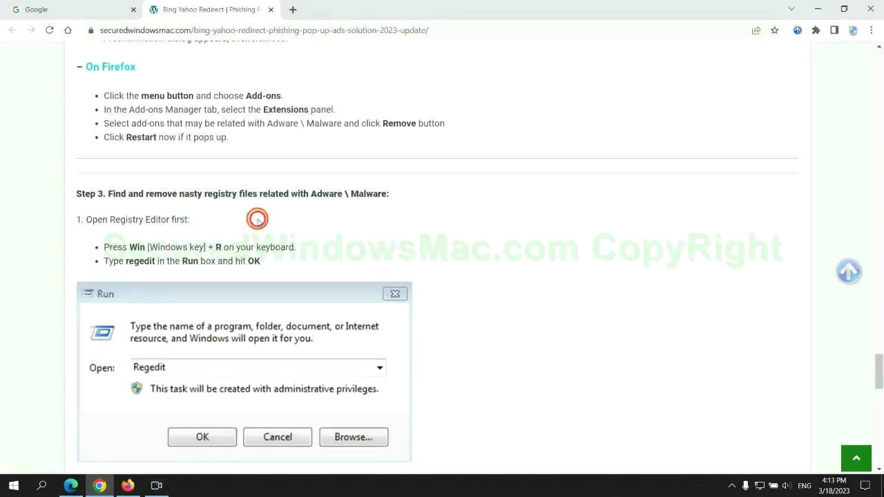
scroll(233, 211, down, 2)
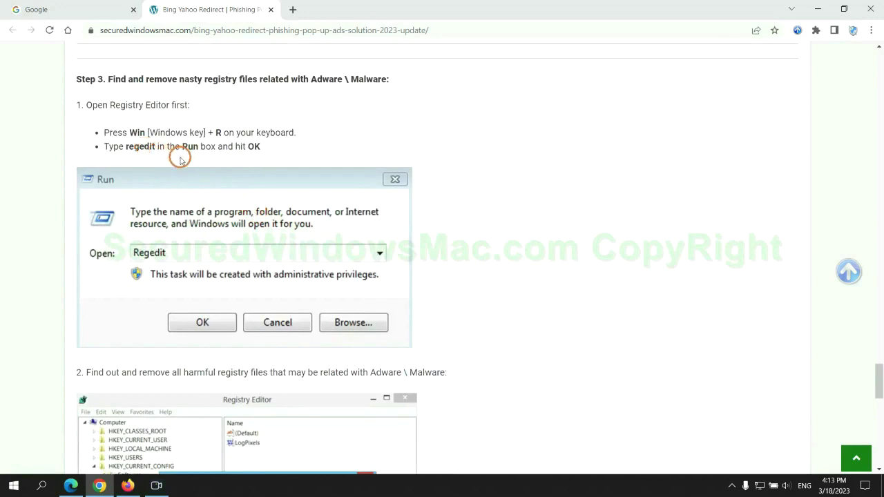
key(super+r)
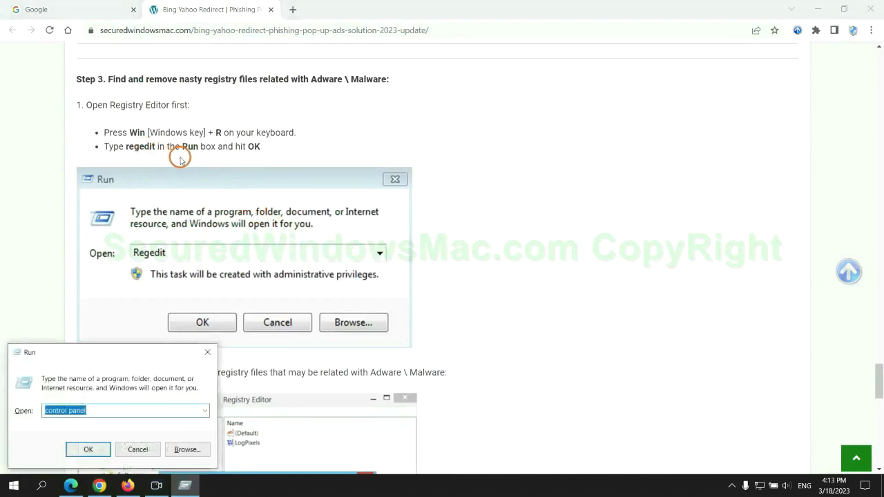
text(rege)
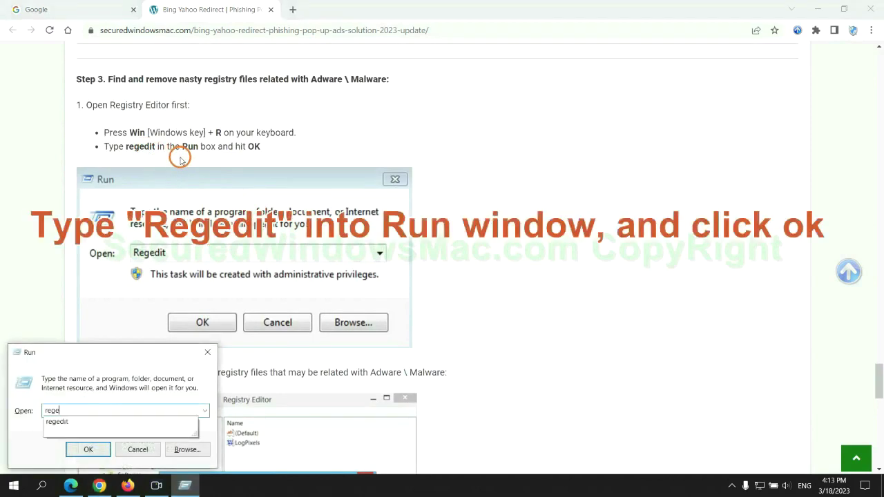
text(dit)
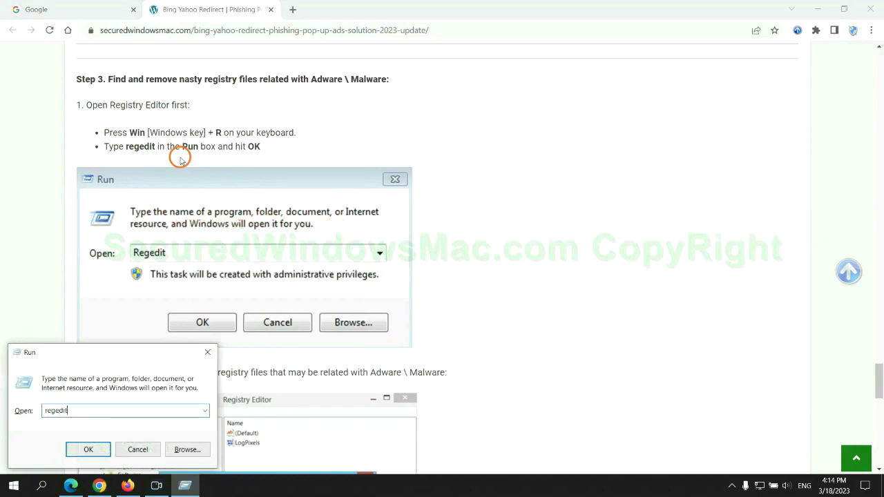
key(Return)
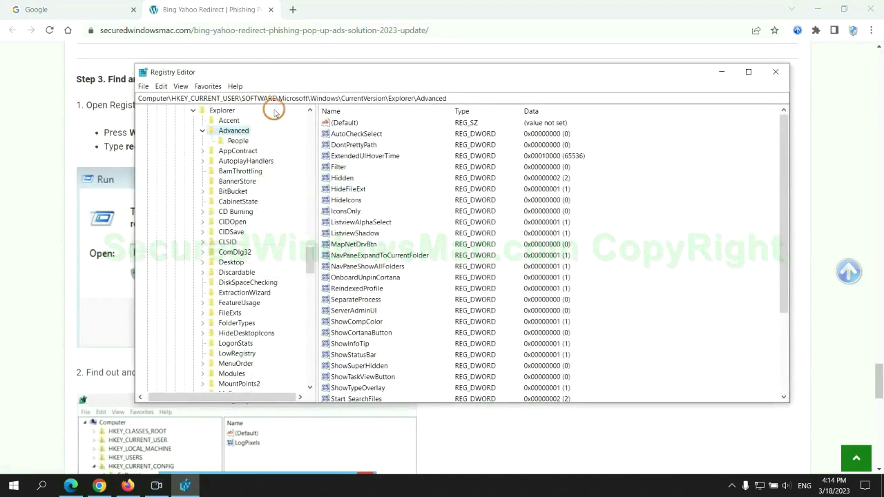
Step: Search the registry for 'Apps' to find the StoreAppsOnTaskbar value under Explorer Advanced
click(161, 87)
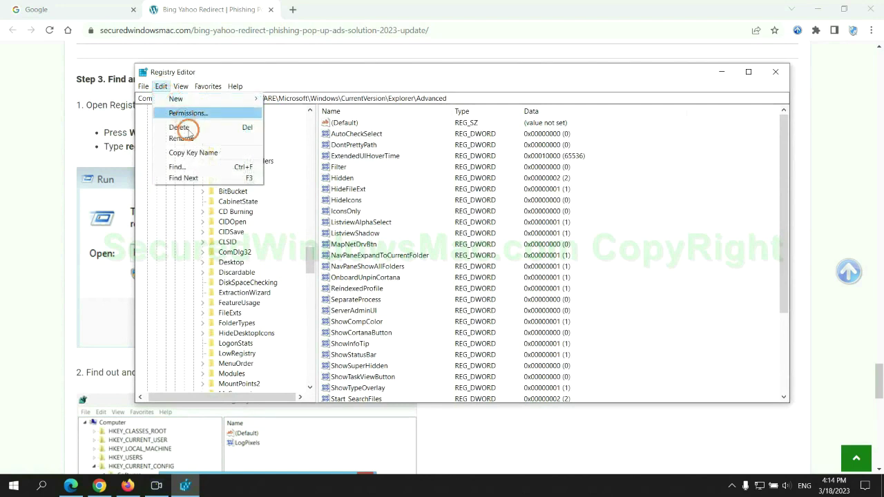
click(181, 167)
text(Ap)
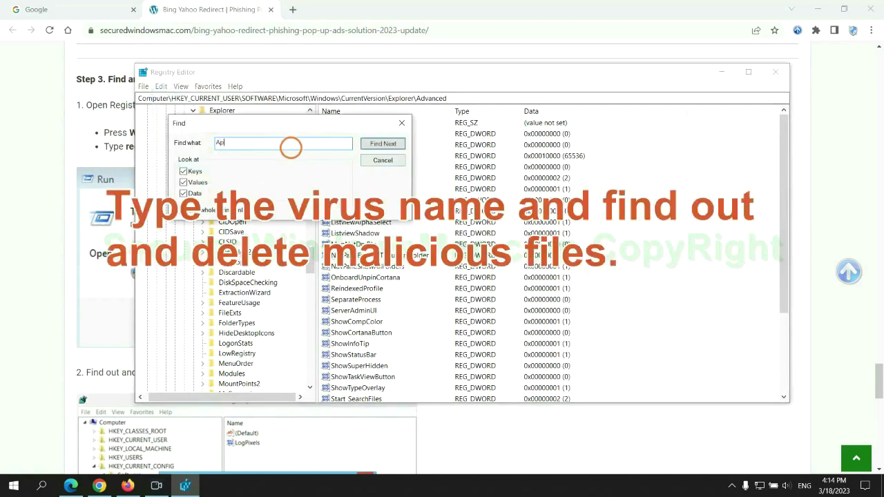
text(ps)
key(Return)
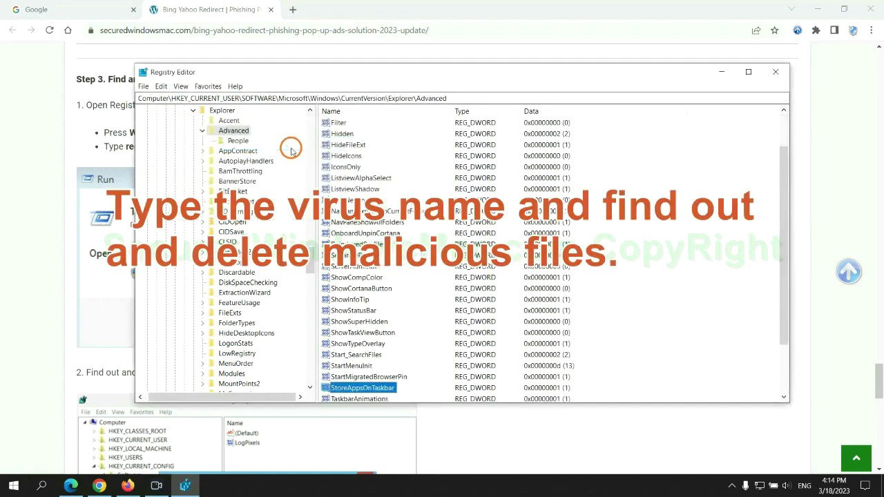
Step: Bring up the Delete action for the StoreAppsOnTaskbar value, then return to the guide
scroll(494, 283, down, 2)
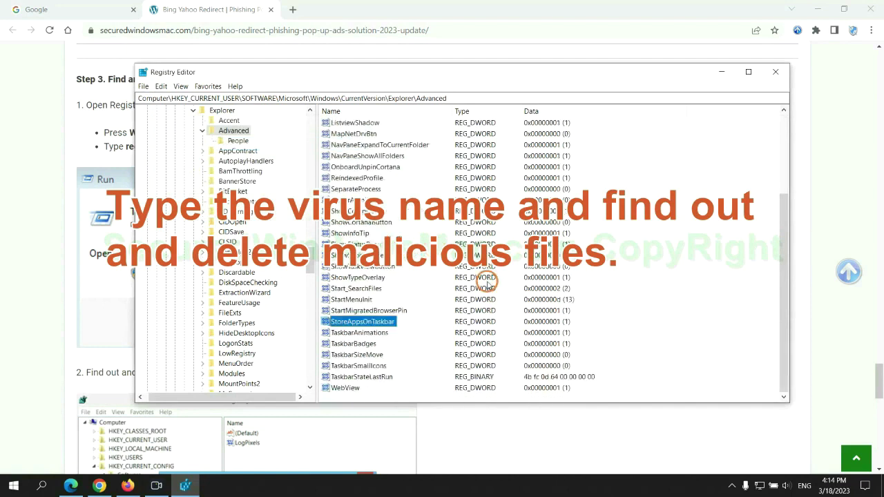
right_click(397, 324)
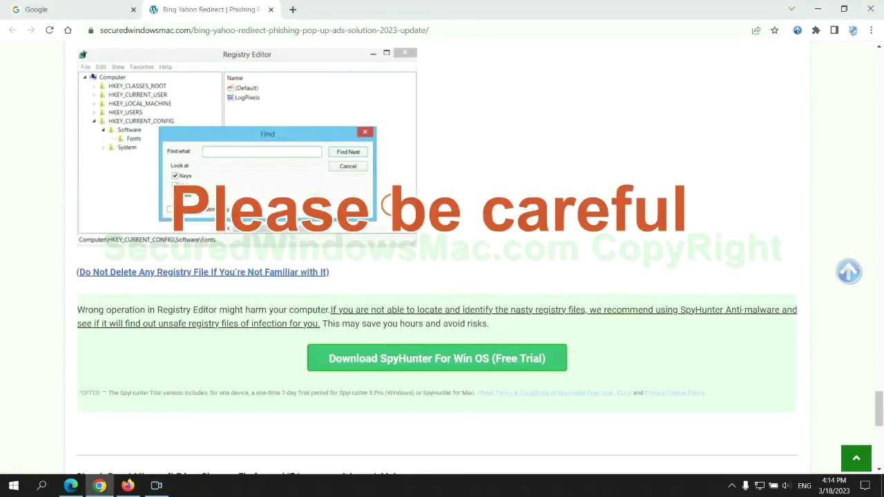
scroll(391, 207, down, 1)
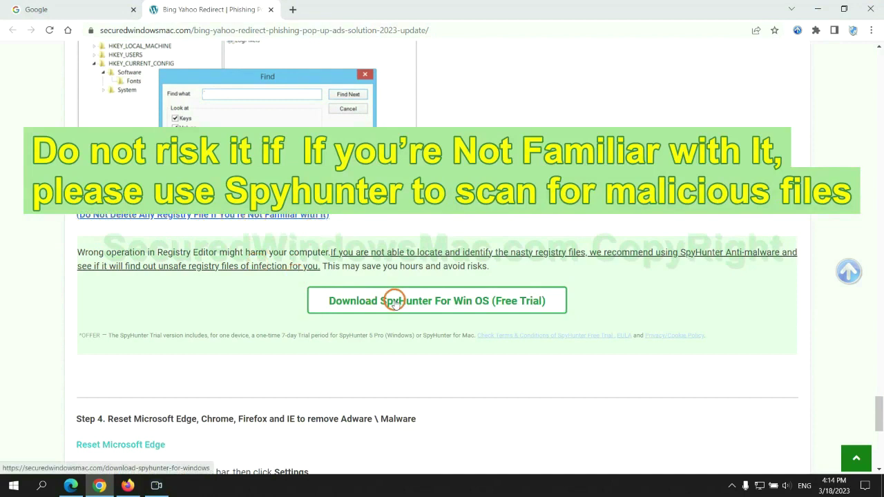
Step: Scroll the guide down to Step 4 on resetting Edge, Chrome and Firefox
scroll(394, 300, down, 6)
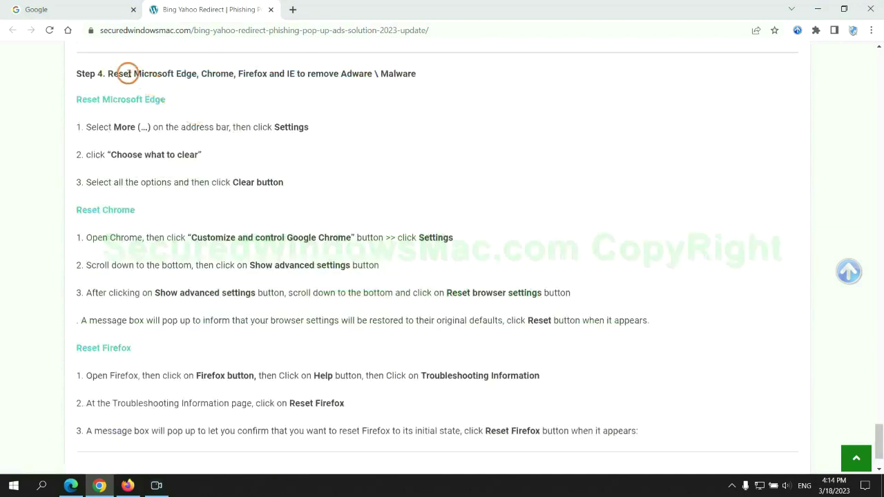
double_click(118, 72)
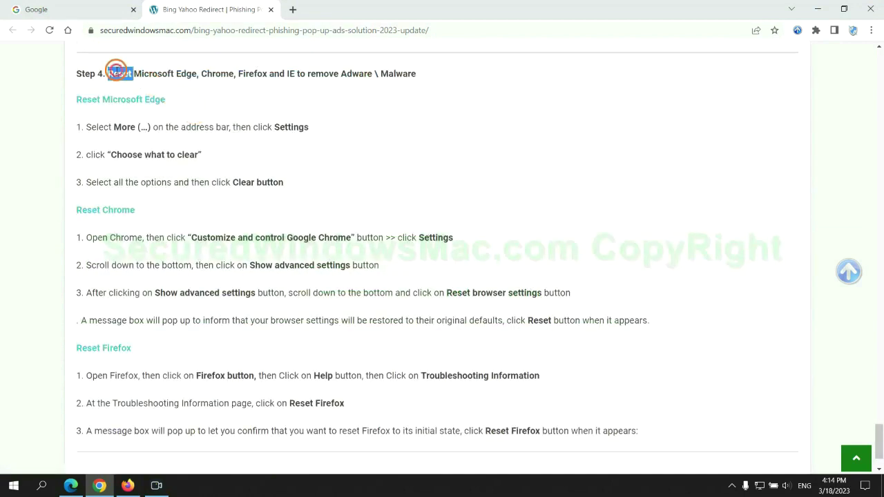
click(335, 98)
Step: In Edge's Privacy, search, and services settings, open the Clear browsing data choices
click(68, 483)
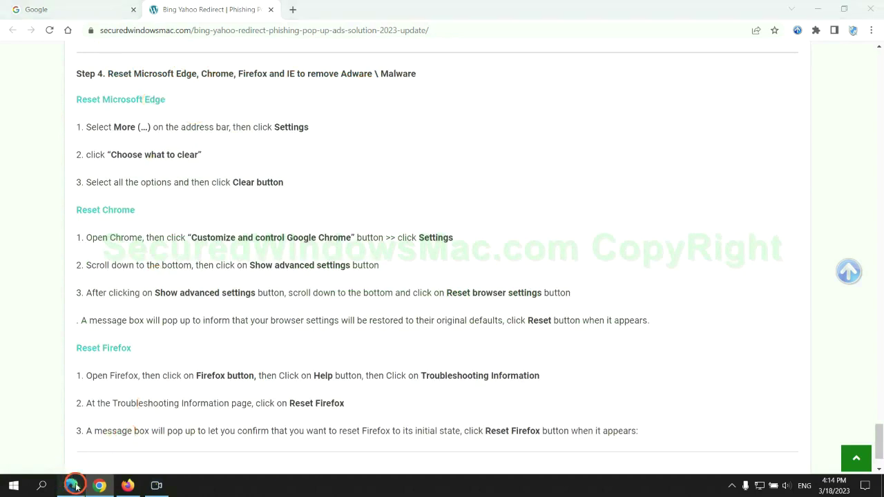
click(838, 31)
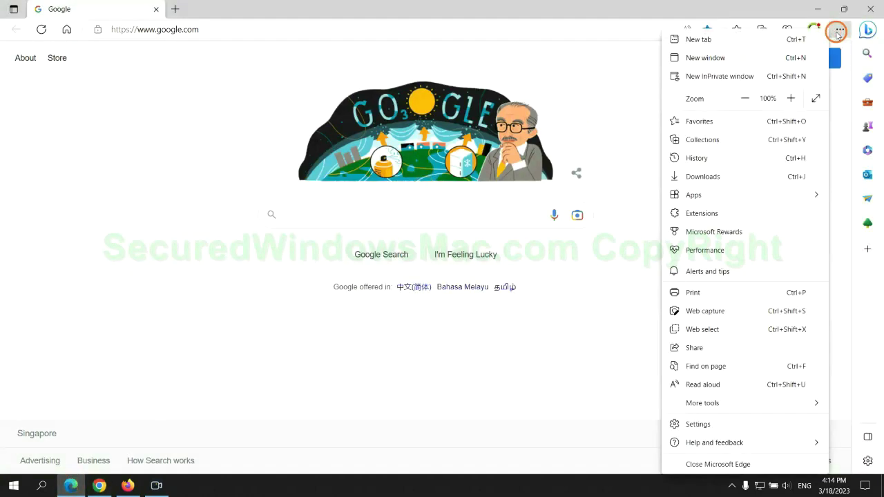
click(695, 424)
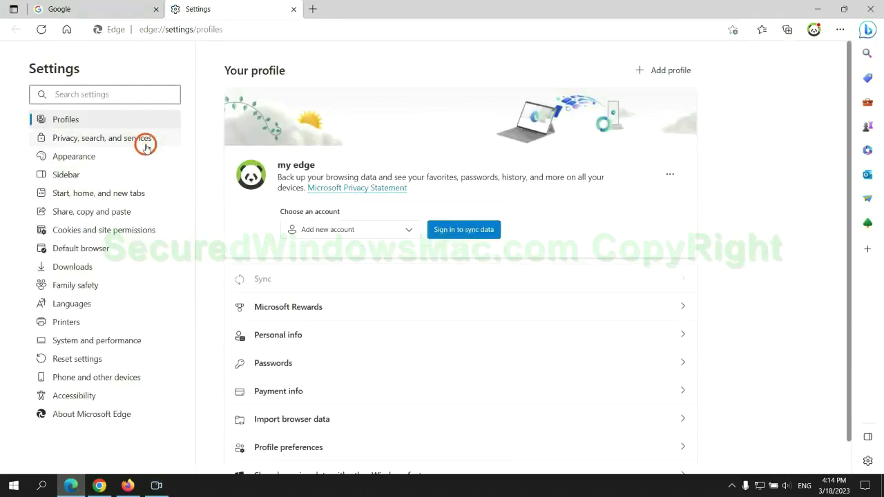
click(145, 140)
scroll(723, 306, down, 3)
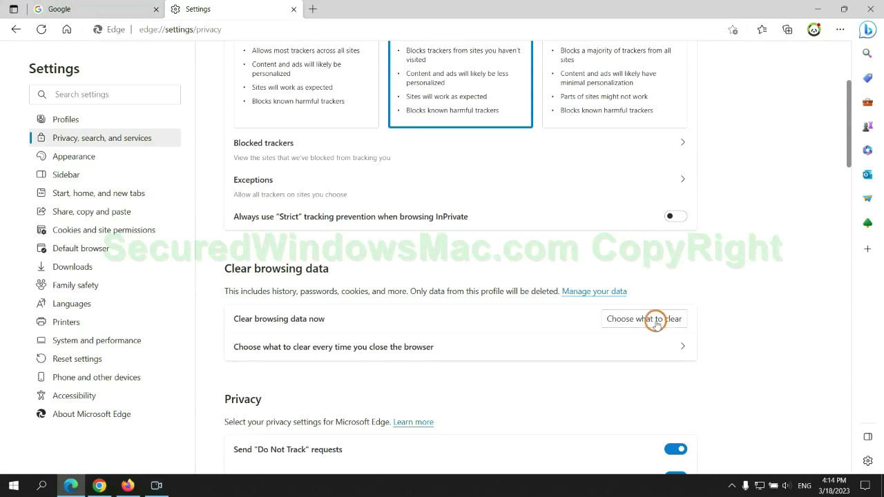
click(657, 320)
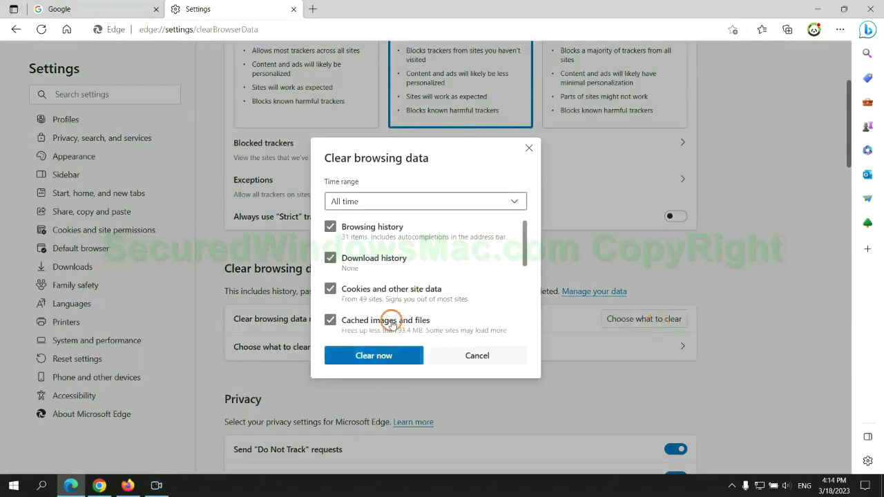
Step: In Chrome settings, reach the confirmation to restore settings to their original defaults
click(99, 486)
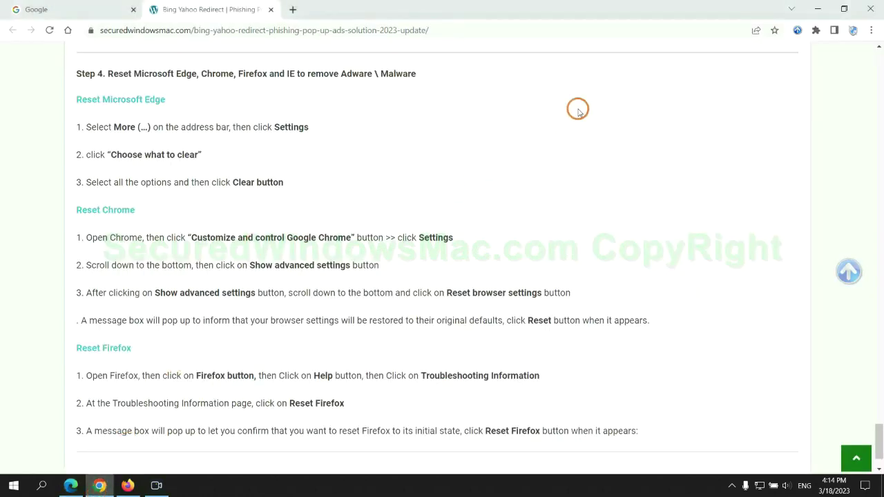
click(870, 32)
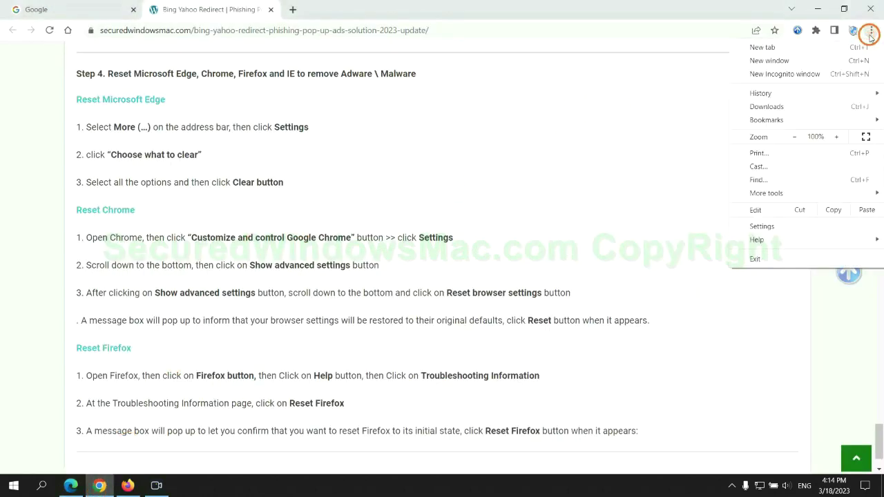
click(766, 225)
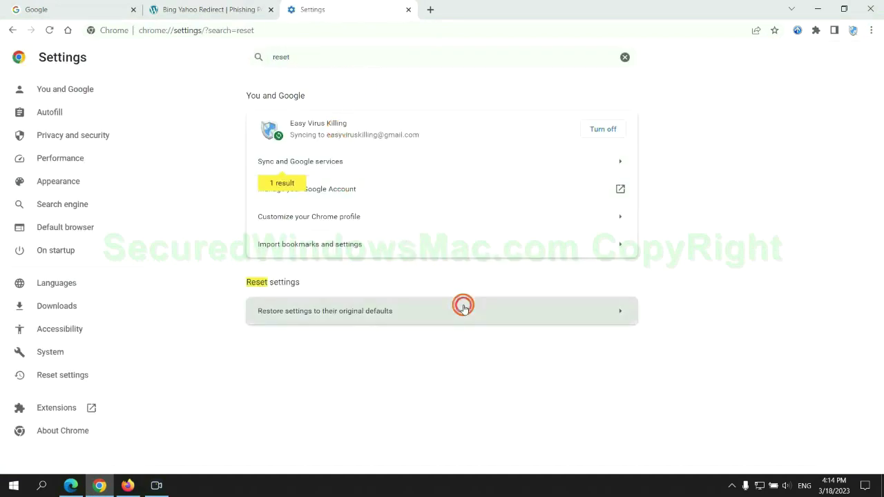
click(464, 308)
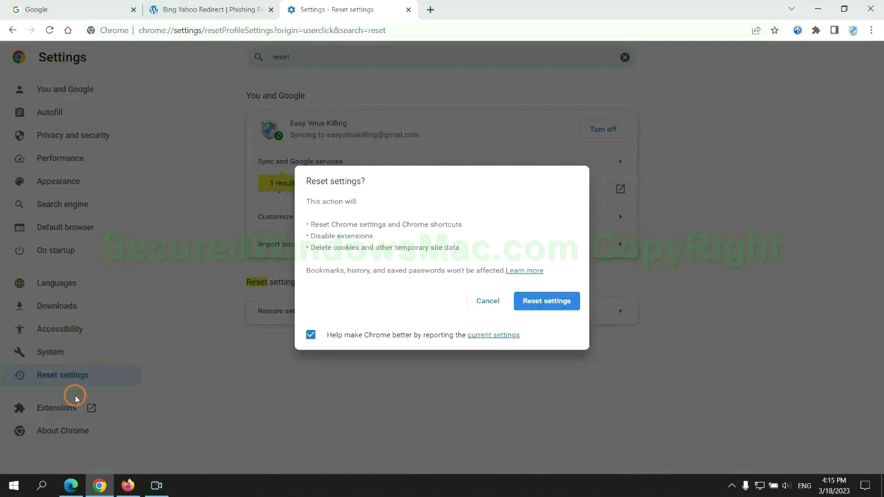
click(127, 485)
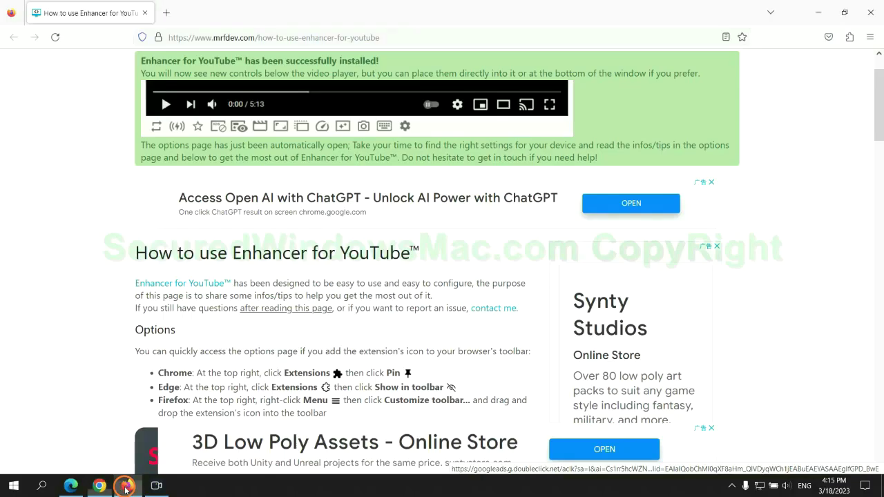
Step: Open Firefox's Troubleshooting Information page from Help and start Refresh Firefox
click(868, 38)
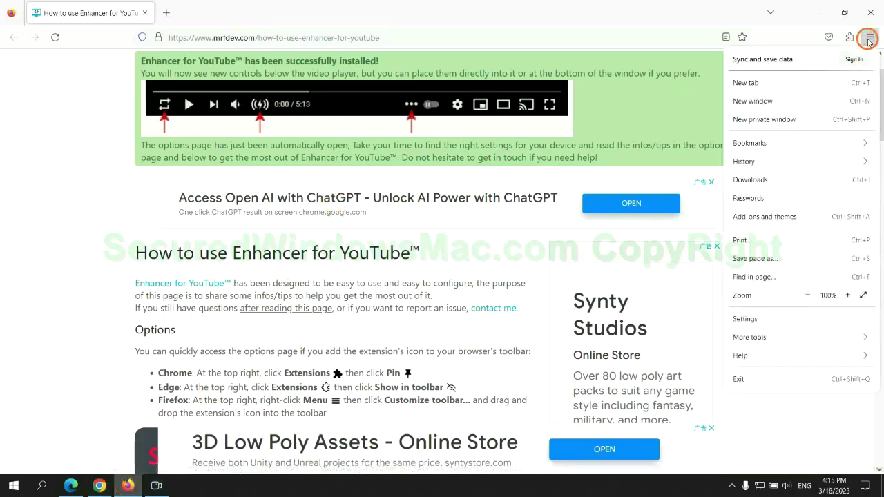
click(751, 355)
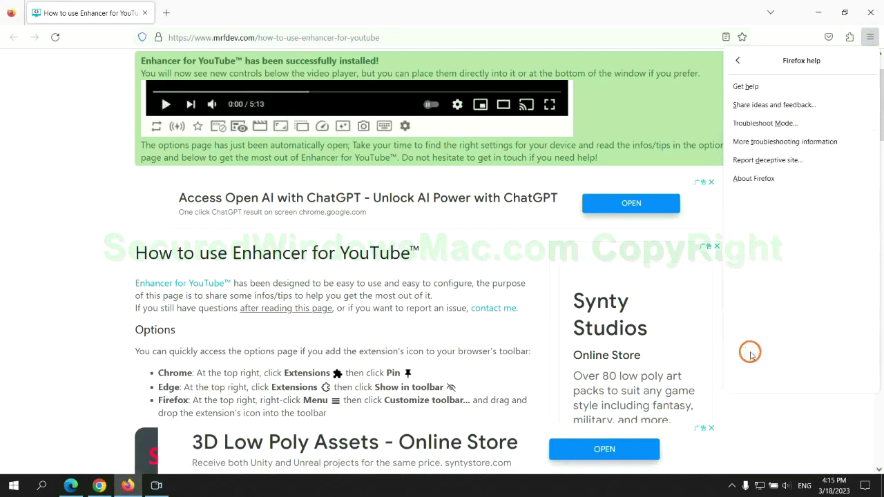
click(788, 143)
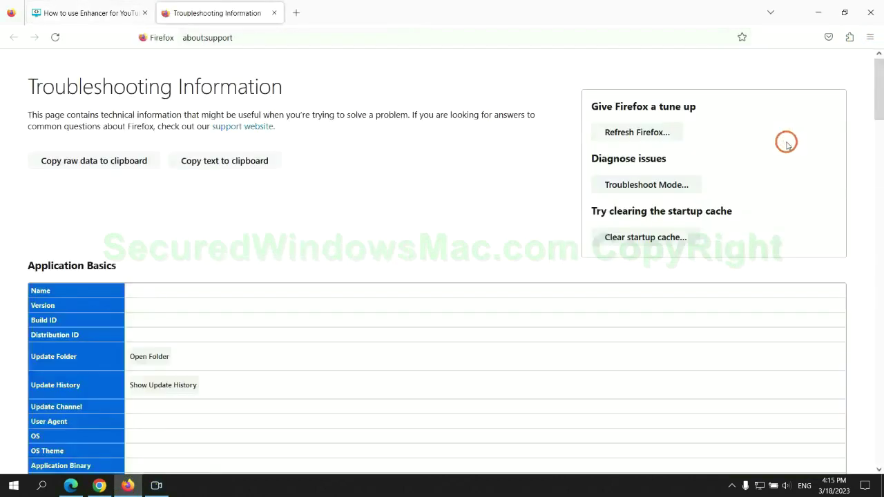
click(613, 132)
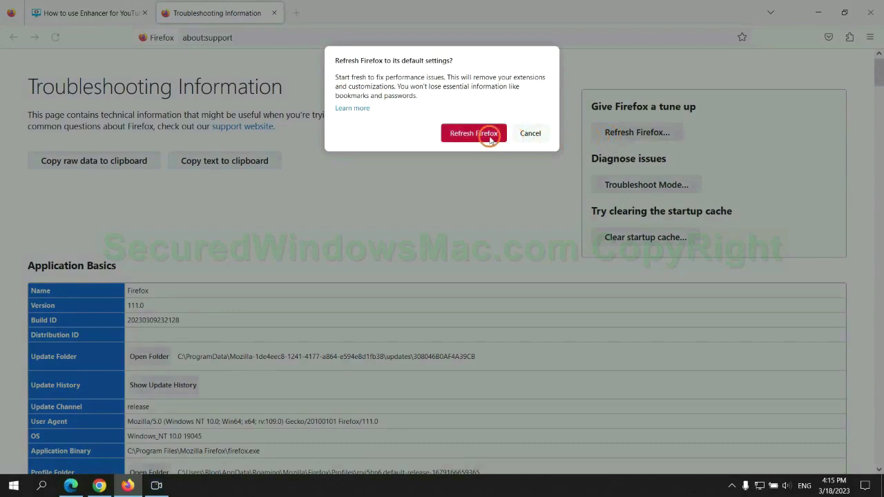